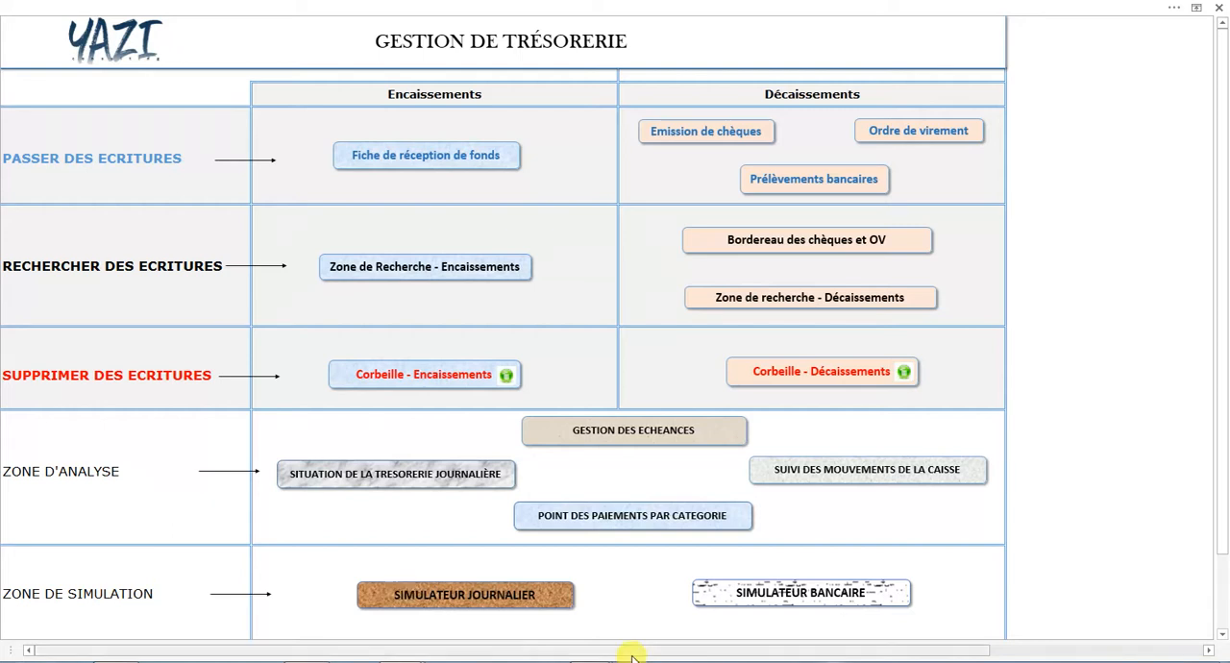
View the bank simulator's treasury situation for May and return to the main menu.
click(721, 589)
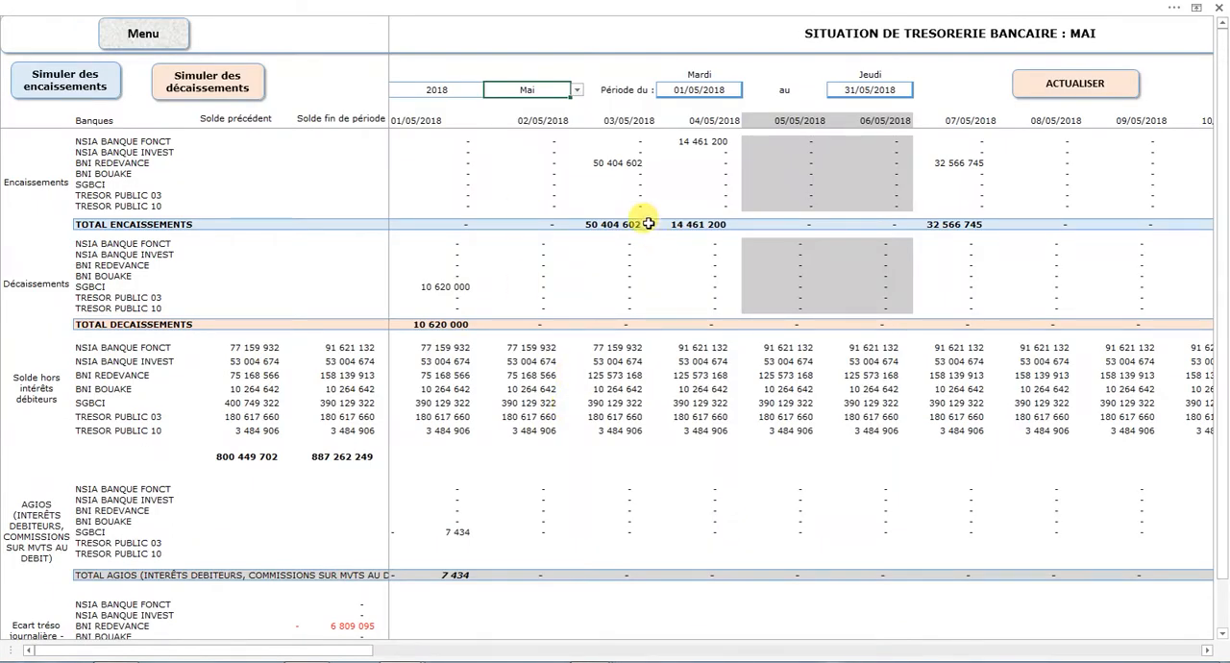
click(117, 44)
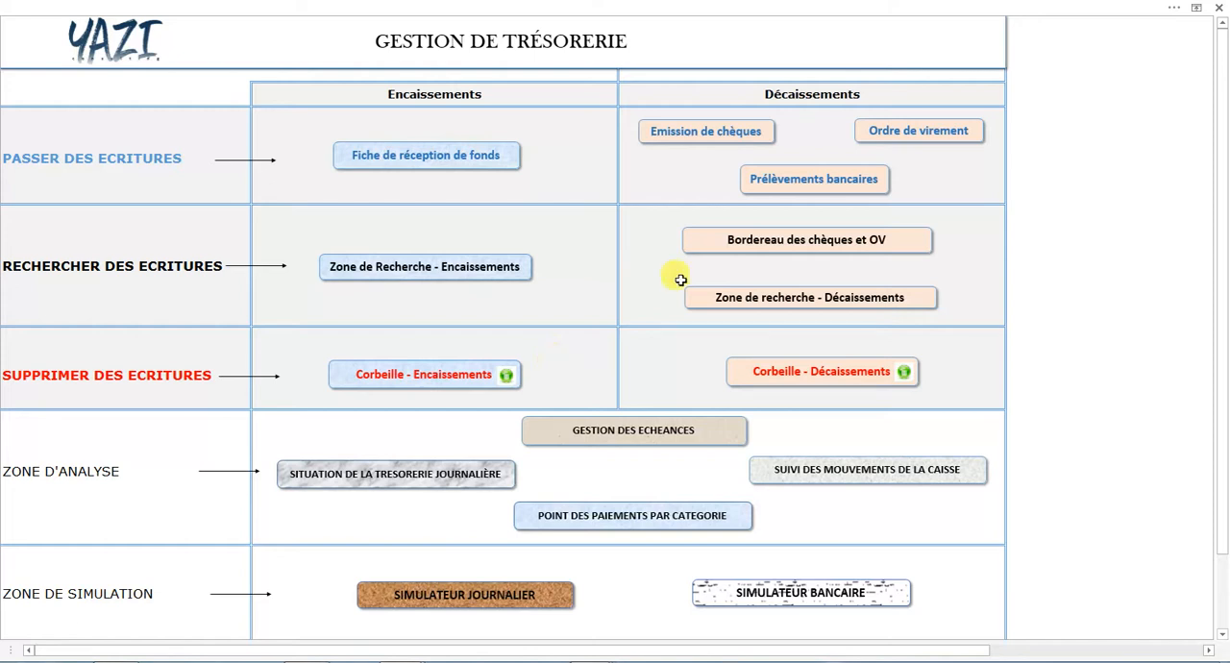
Open the cheque issuance form and clear its existing data.
click(708, 140)
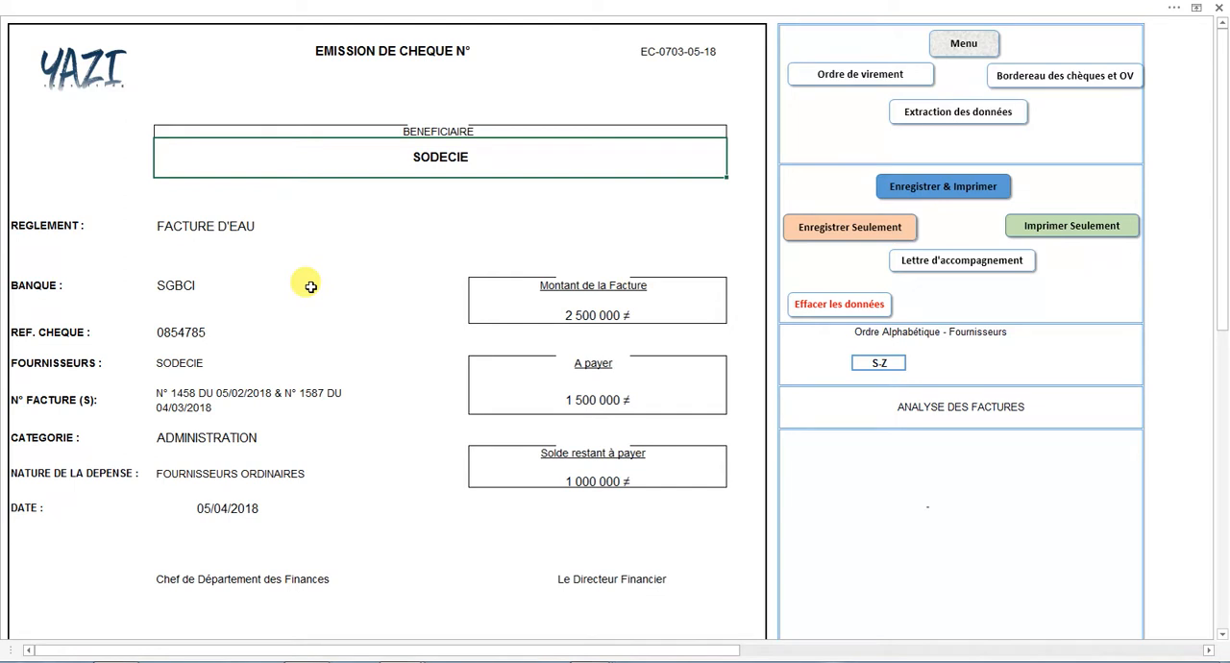
click(817, 306)
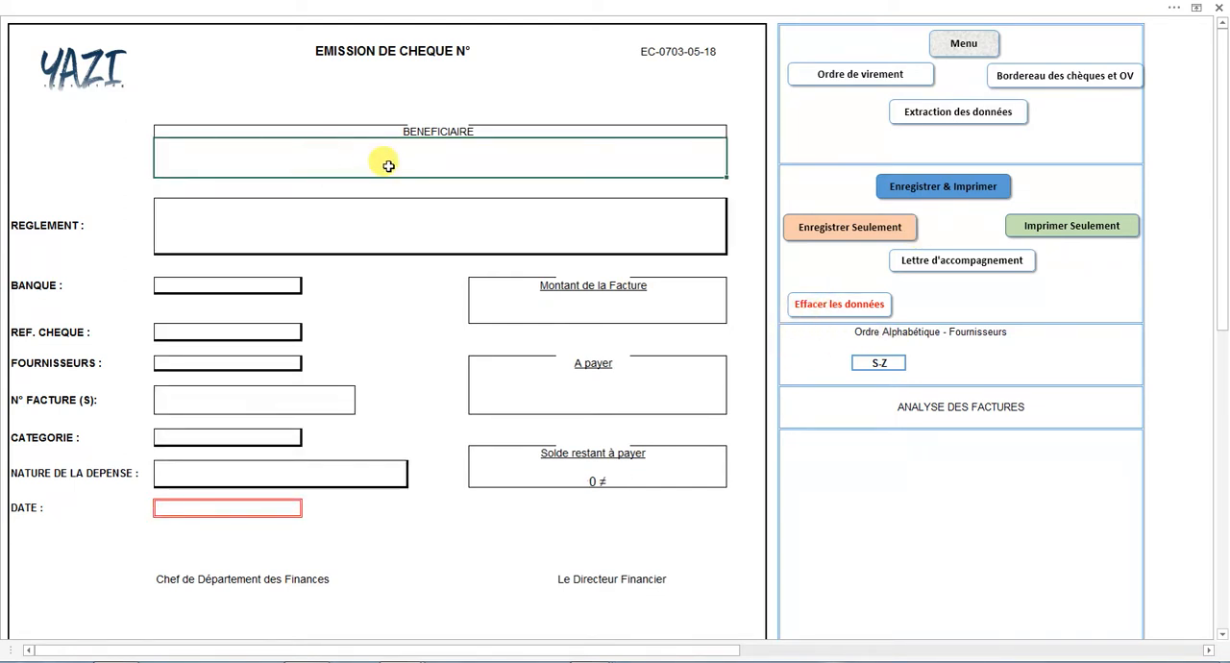
Enter YAZI-CONSULTING as the cheque's beneficiary and FORMATION EXCEL as the payment purpose.
text(YAZI-CONSULTING)
key(Return)
text(FOR)
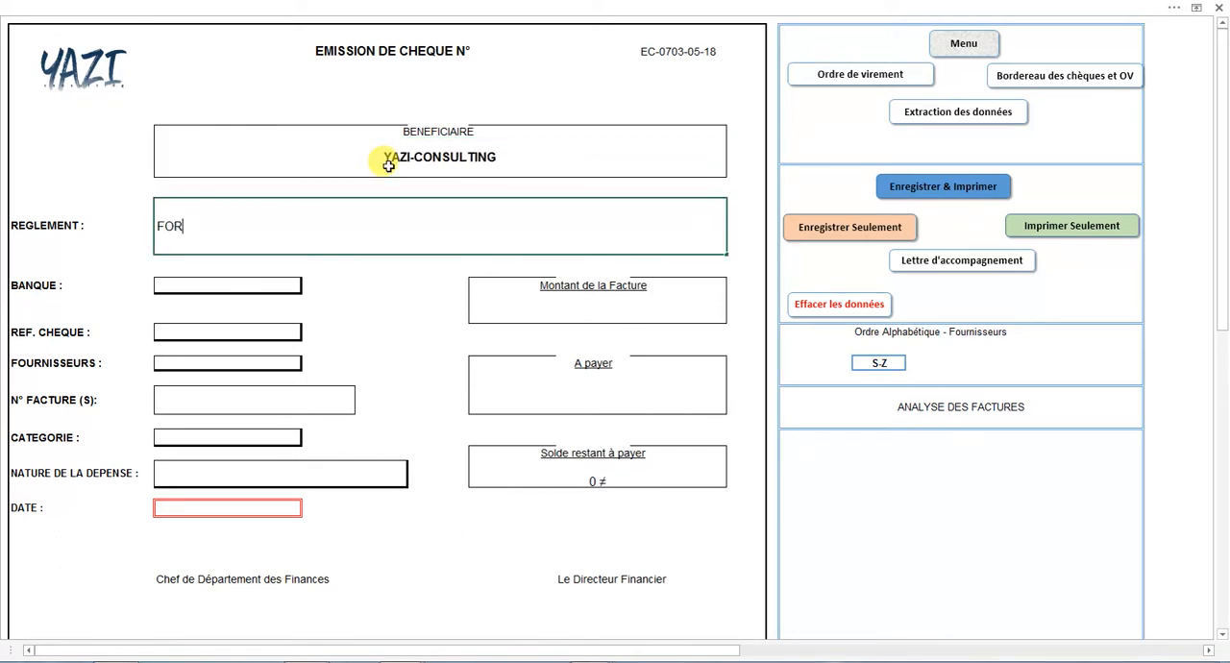
text(MATION EXCEL)
key(Return)
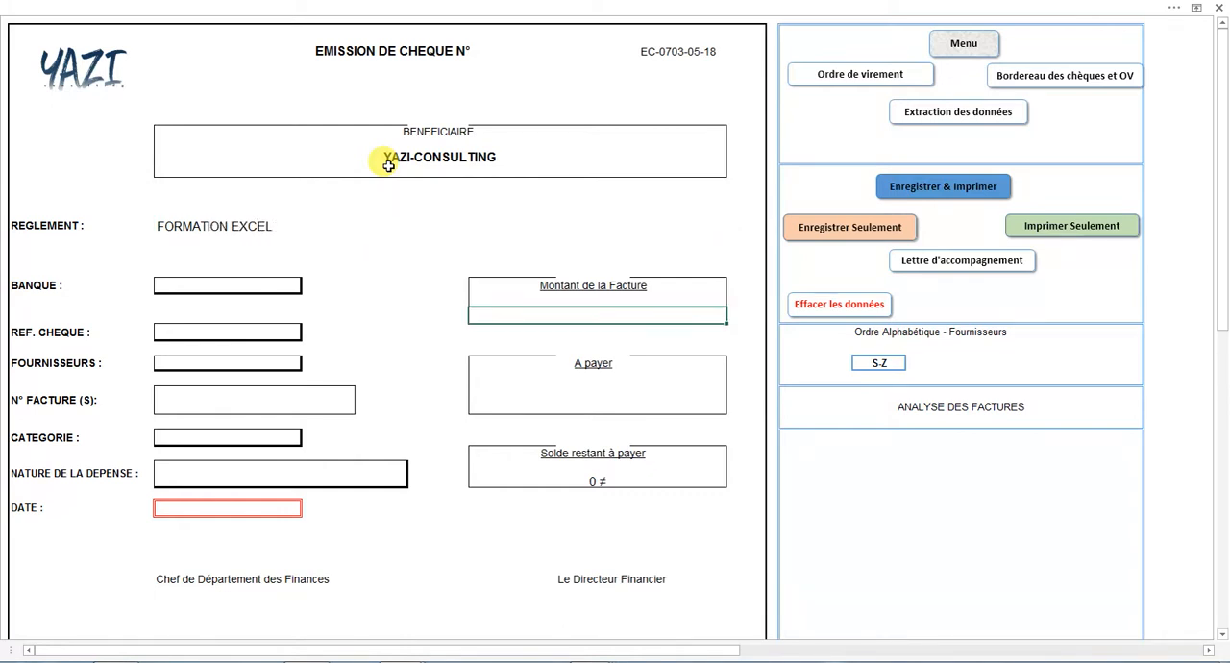
Set the invoice amount to 3 000 000 and the amount to pay to 2 500 000.
text(3000000)
key(Return)
text(2500000)
key(Return)
Choose SGBCI as the bank and enter 054852 as the cheque reference.
click(223, 284)
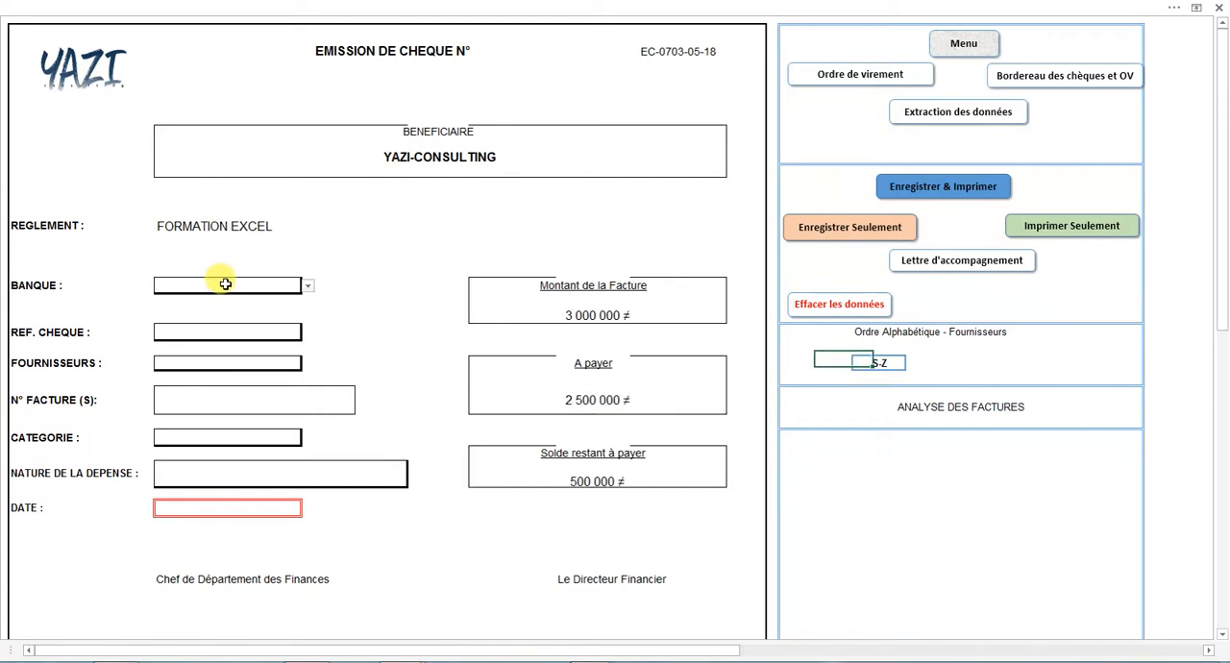
click(307, 286)
click(253, 296)
click(308, 285)
click(271, 317)
click(221, 337)
text(054852)
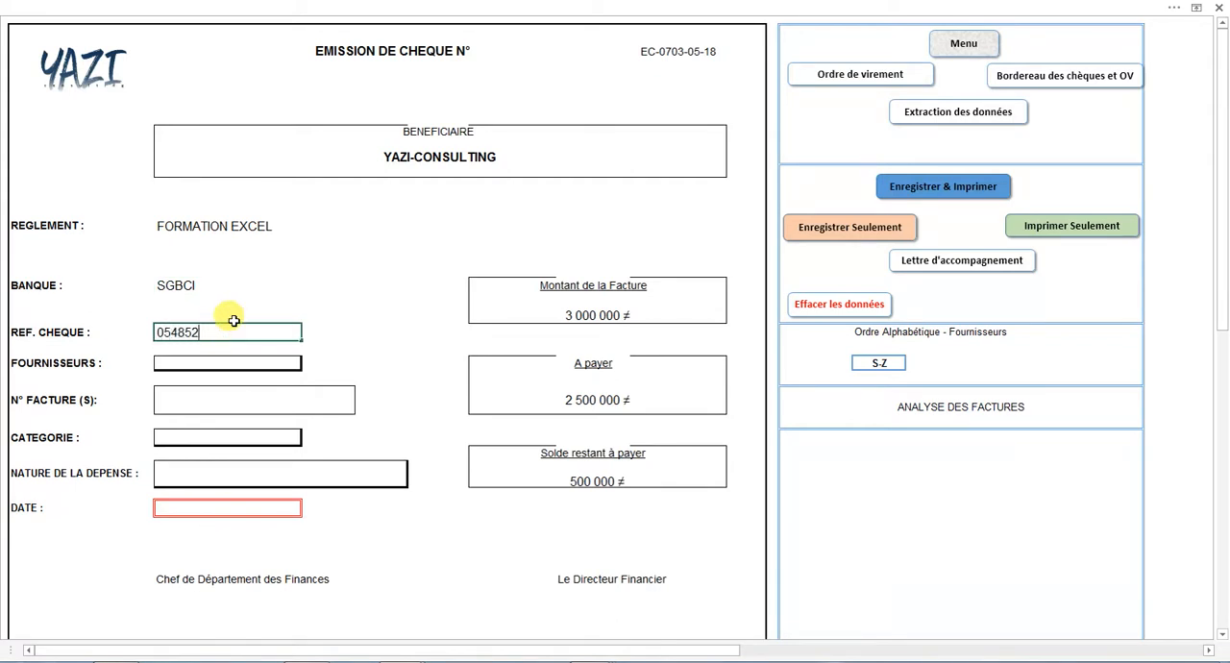
key(Return)
Switch the alphabetical supplier range to A-F to view its suppliers, then restore the S-Z range.
click(901, 363)
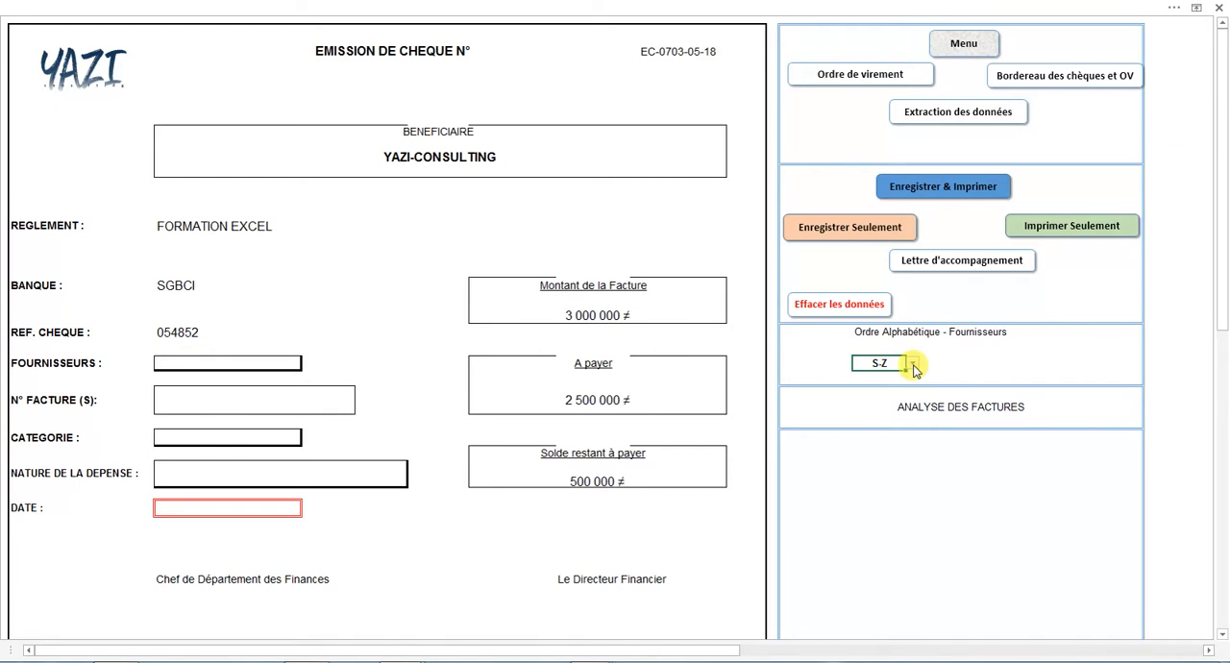
click(913, 365)
click(908, 375)
click(289, 363)
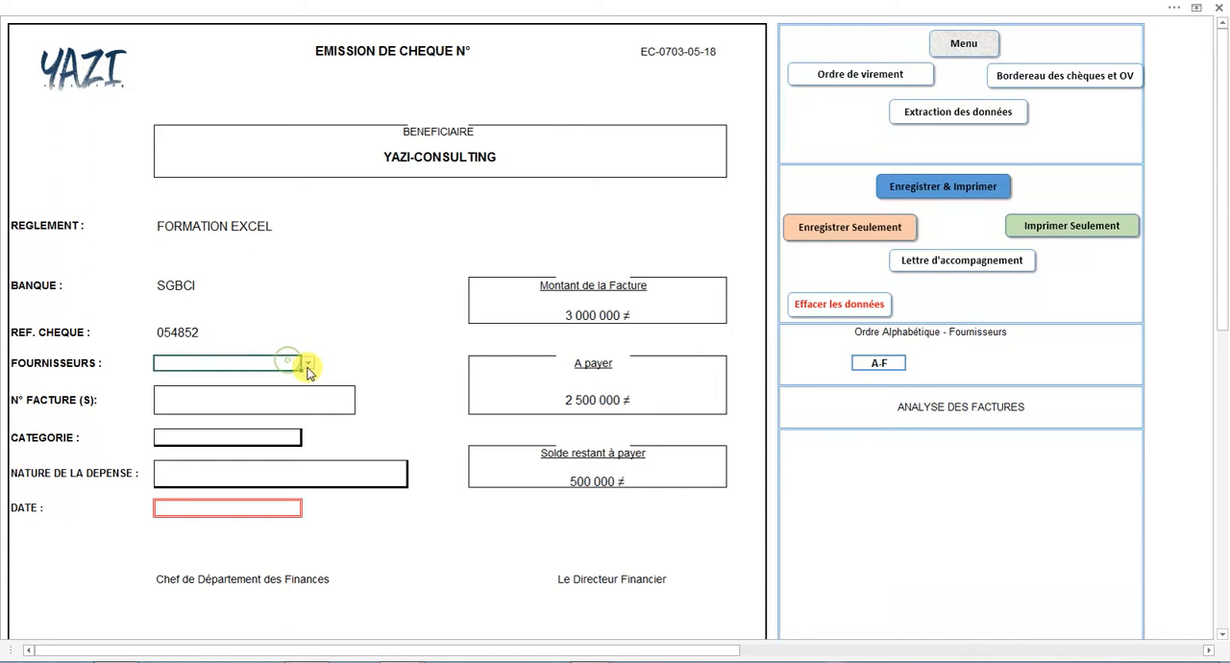
click(307, 365)
click(907, 358)
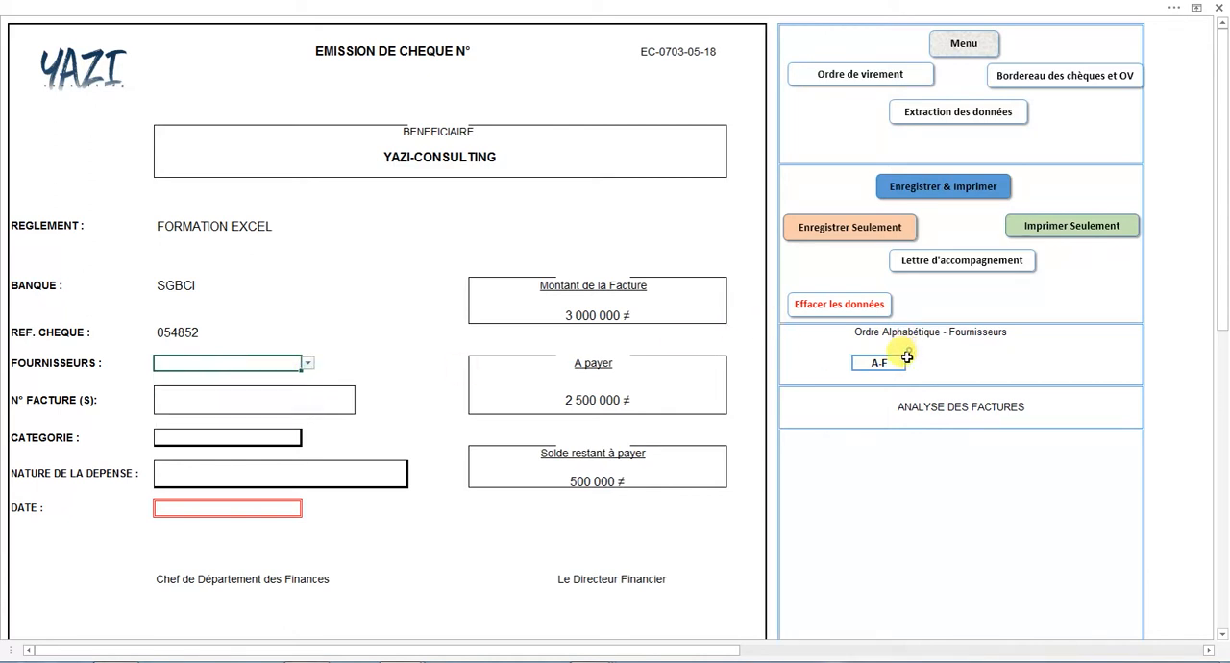
click(913, 363)
click(883, 394)
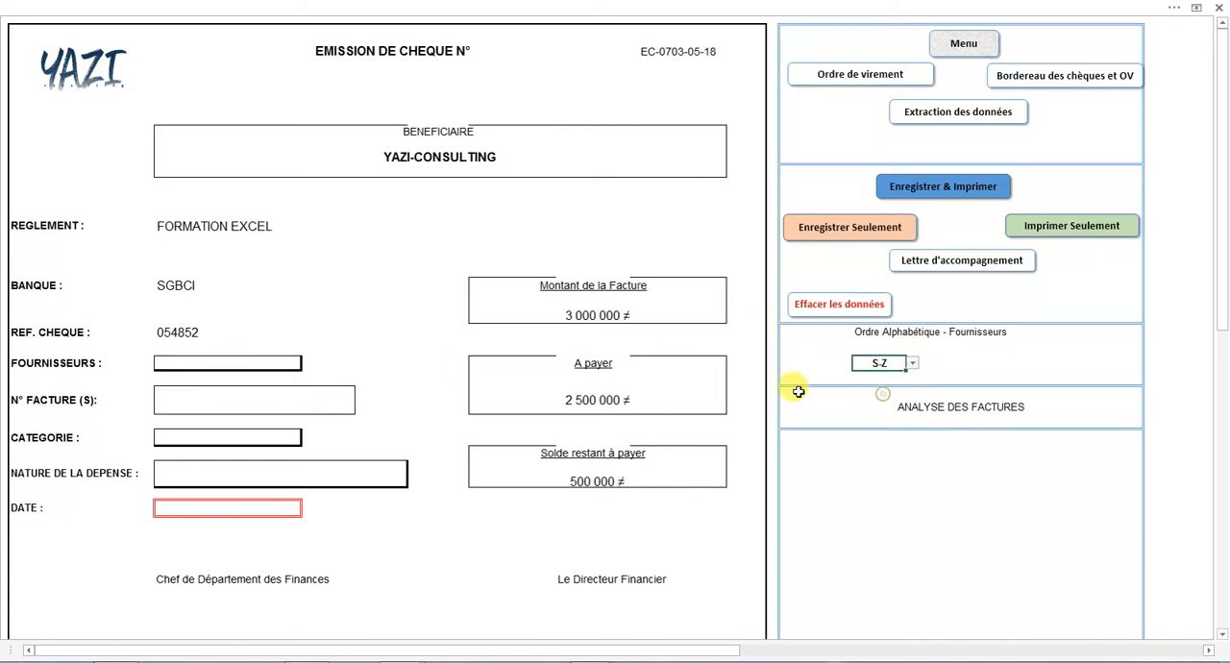
Choose YAZI-CONSULTING as the supplier from the S-Z supplier list.
click(288, 363)
click(307, 363)
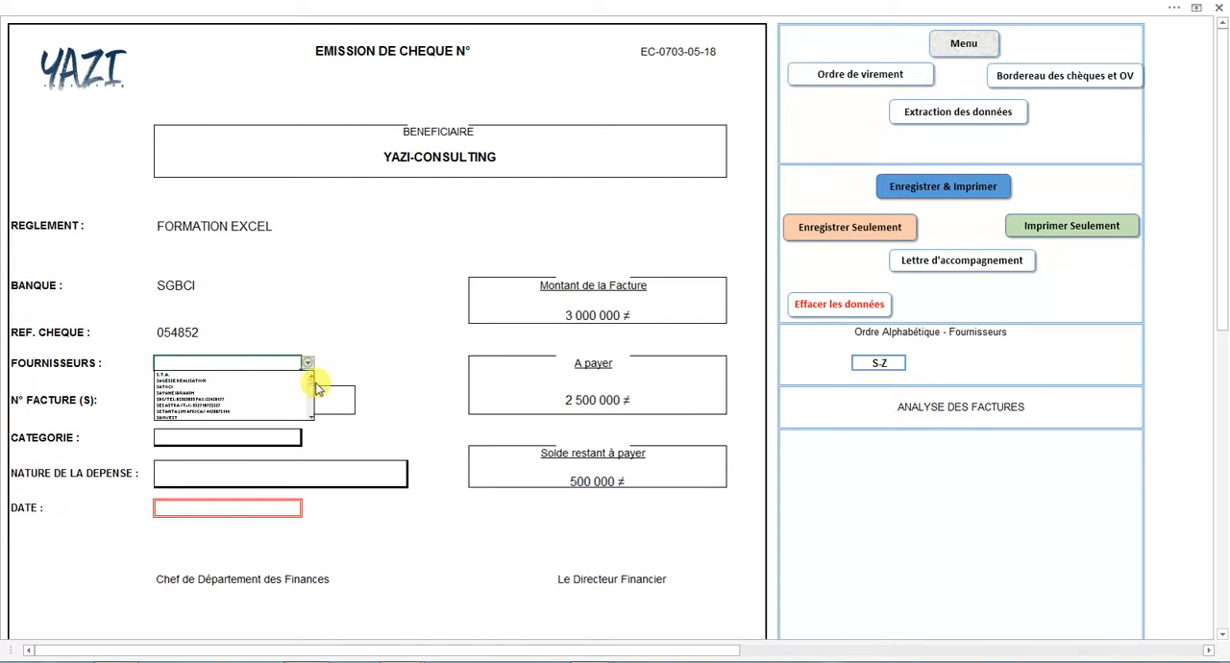
drag(310, 382, 309, 420)
click(229, 410)
Enter the invoice references as N° 1458 DU 04/05/2018 & N° 14589 DU 02/02/2018.
click(220, 398)
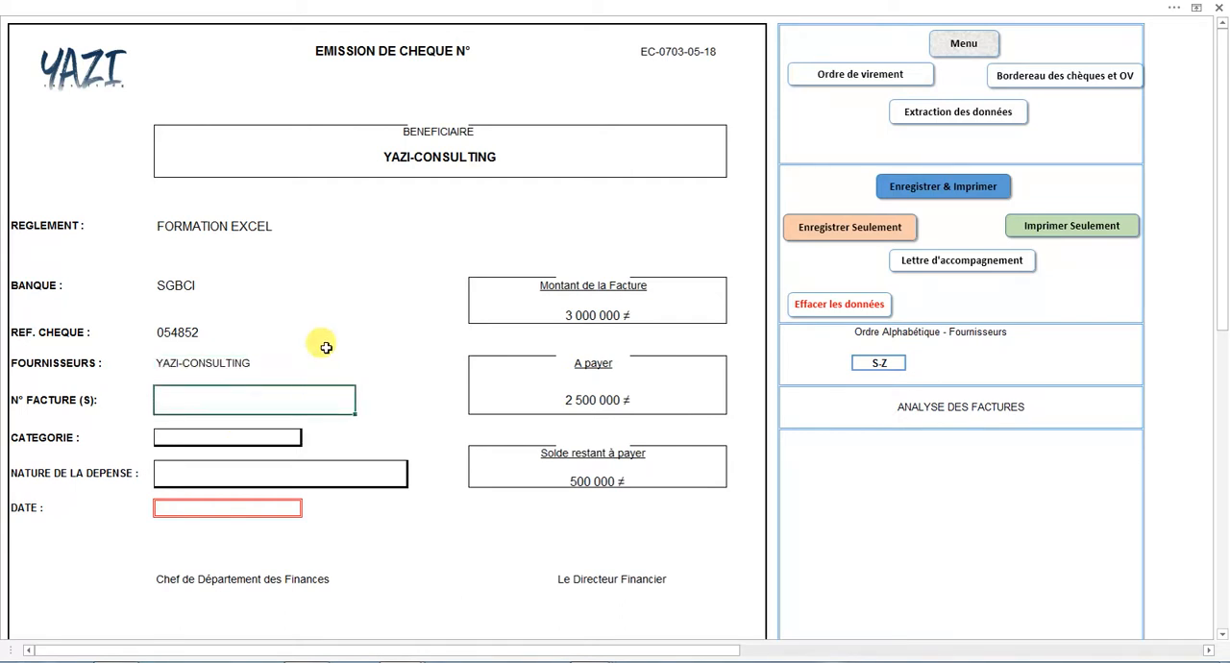
text(N° 1458 DU 04/05/20)
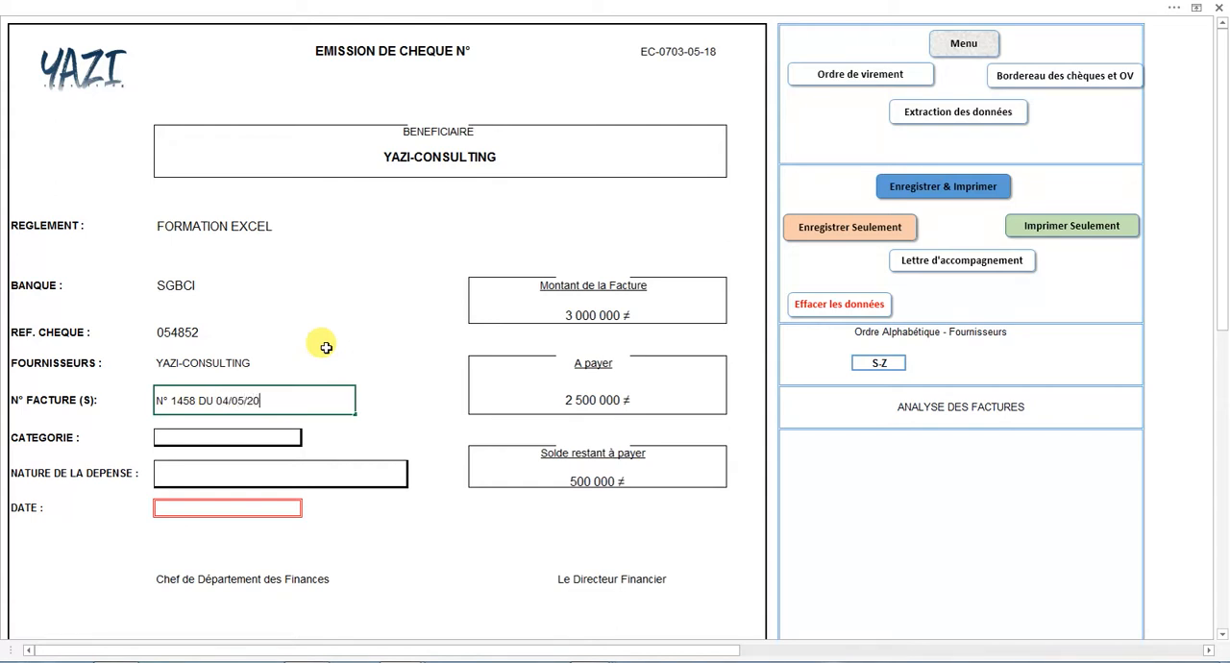
text(18 & N° 14589 DU 02/02/2018)
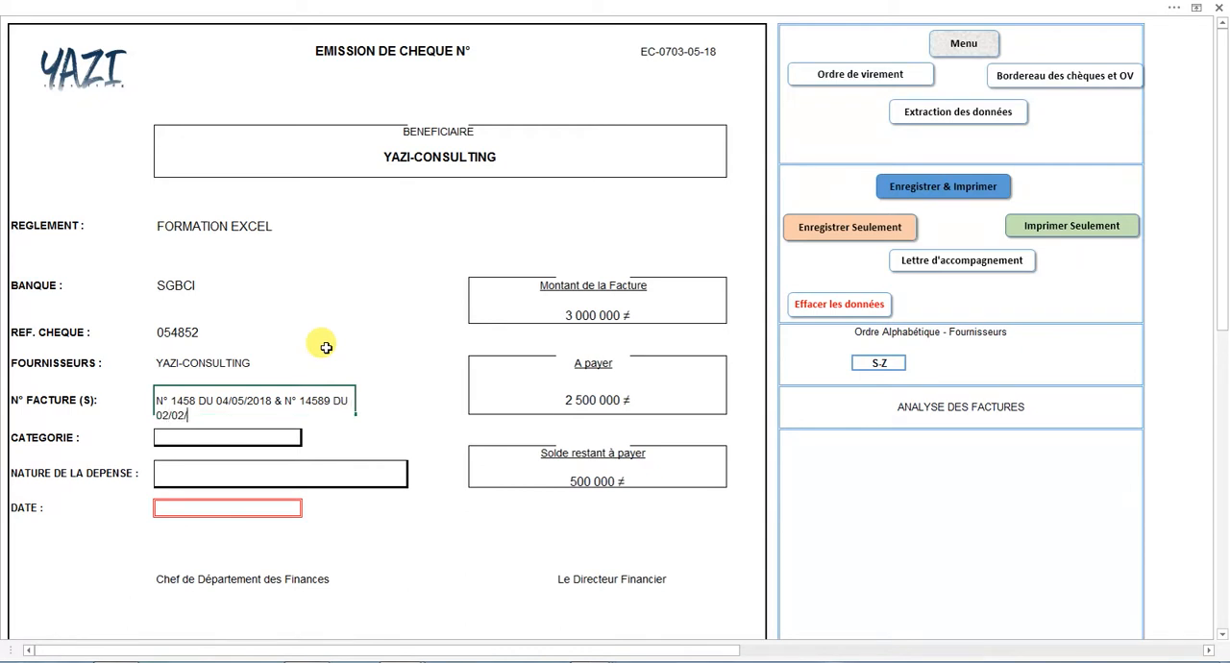
key(Return)
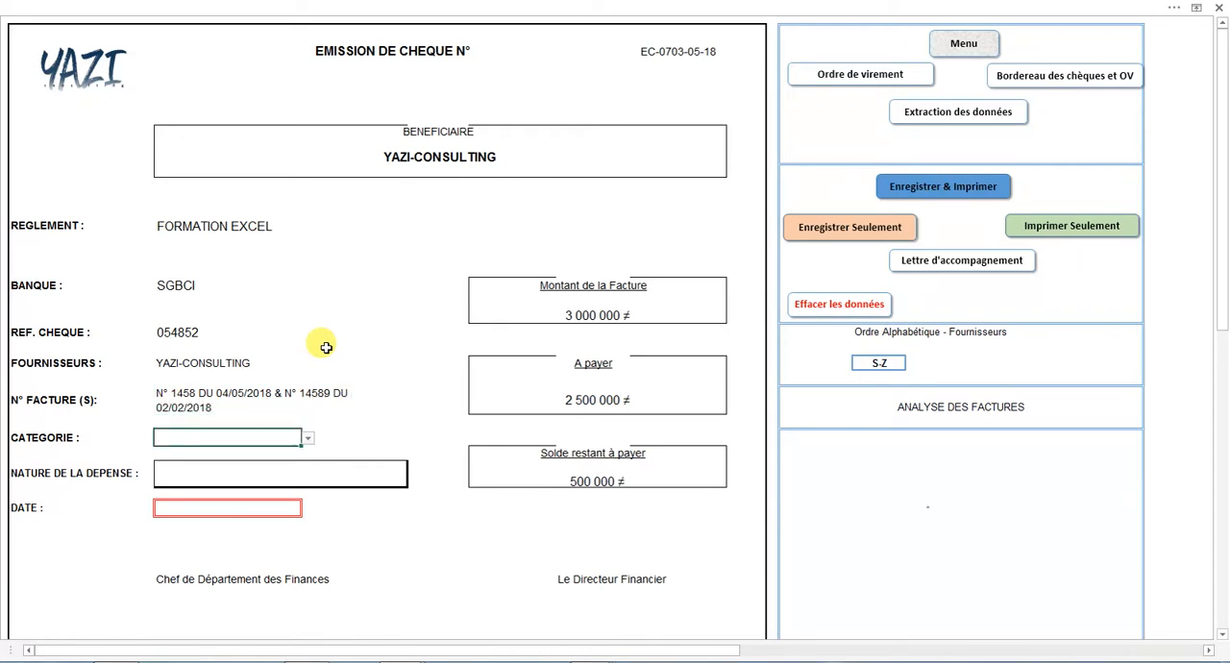
Set the category to ADMINISTRATION and the nature of the expense to FOURNISSEURS ORDINAIRES.
click(307, 438)
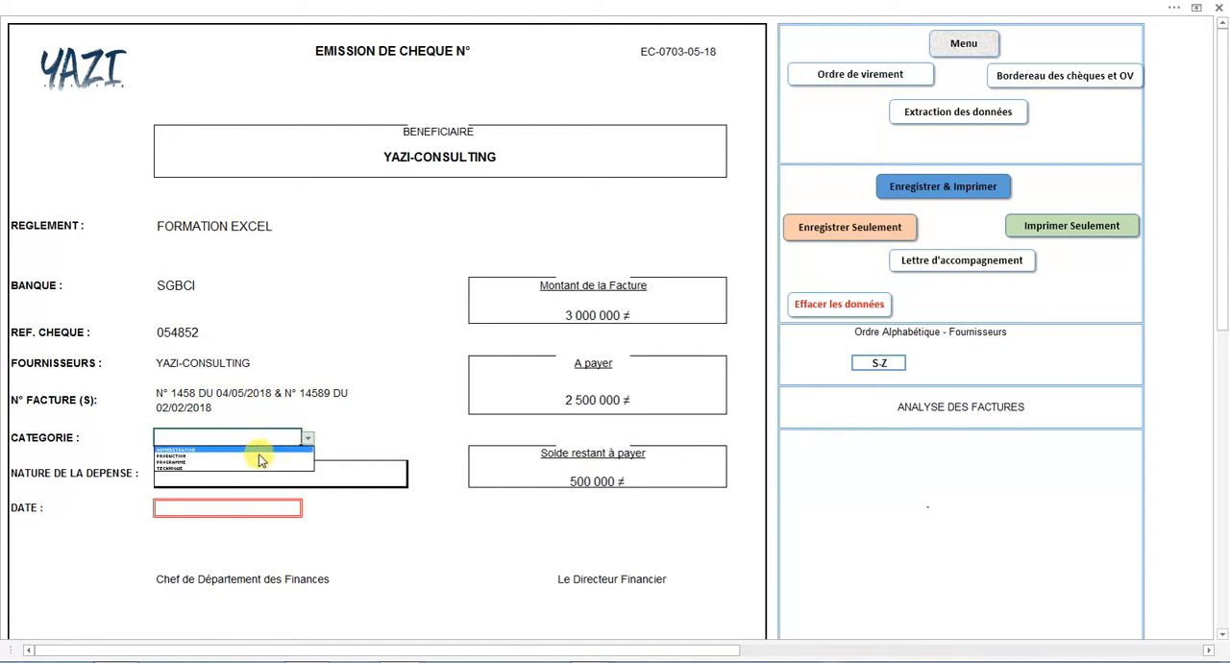
click(256, 450)
click(263, 470)
click(414, 467)
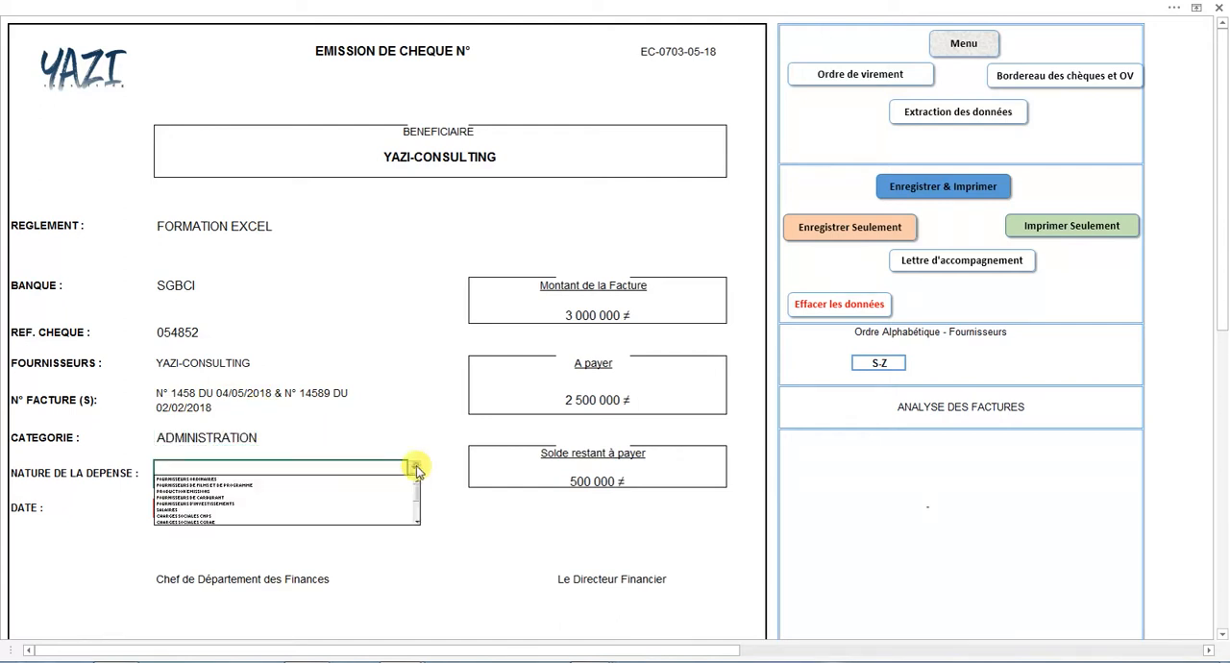
click(318, 479)
Set the cheque's date to 05/05/2018.
click(228, 507)
text(05/05)
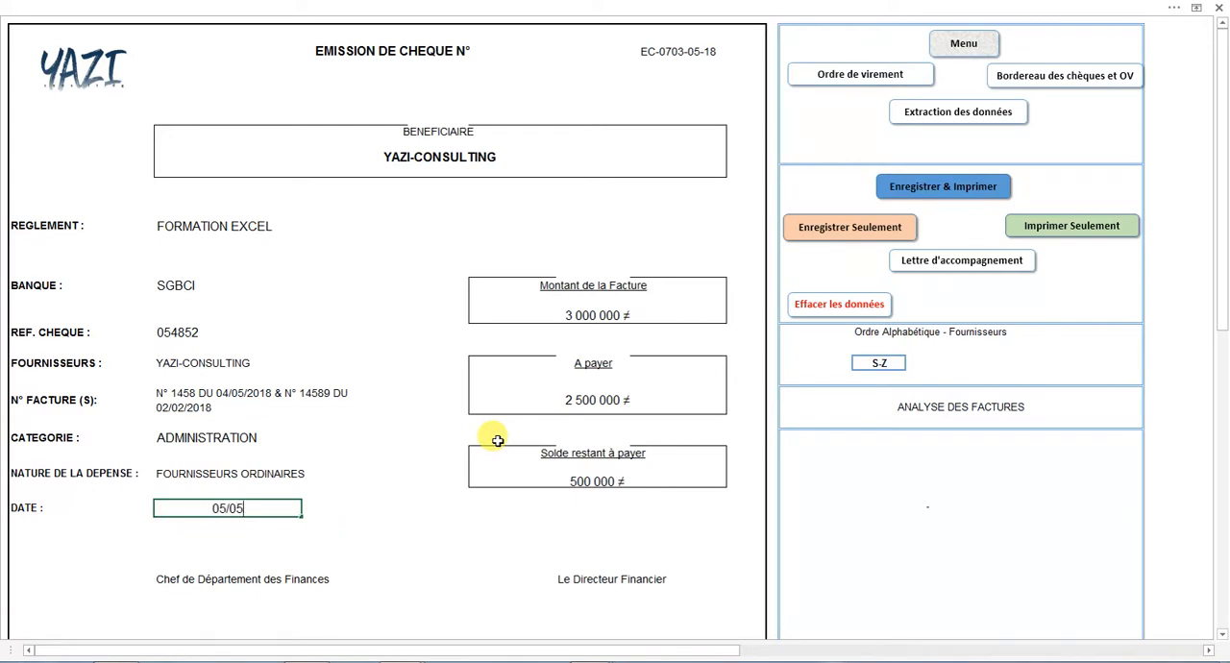
text(/2018)
key(Return)
key(Return)
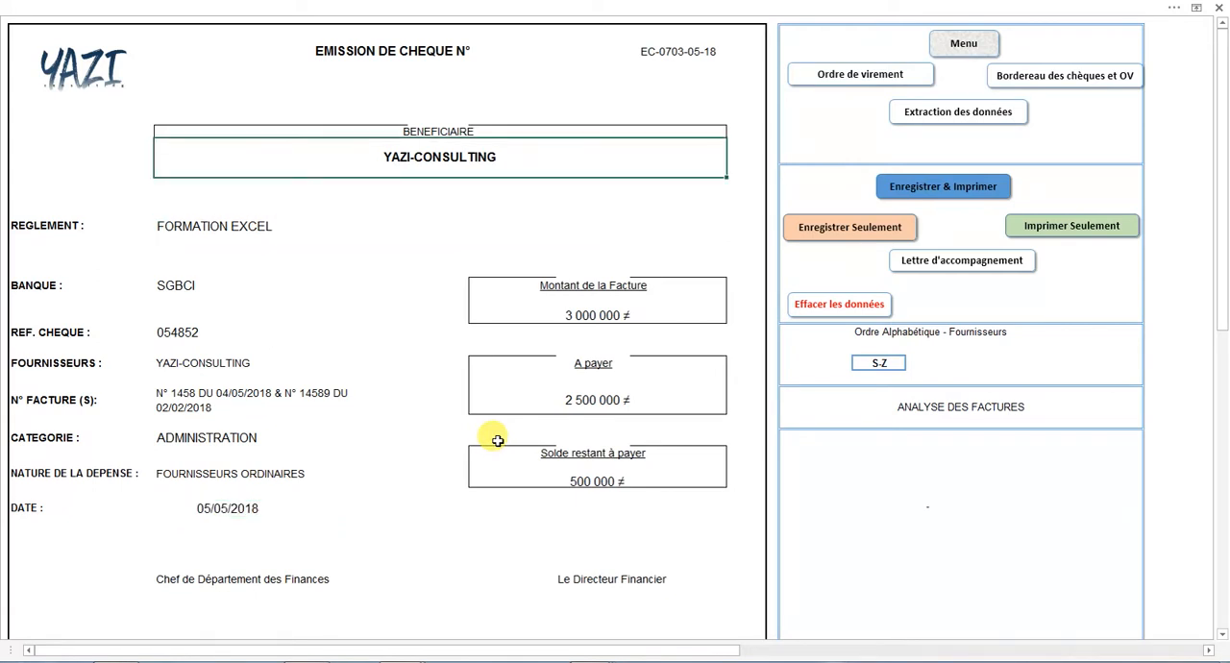
Save the cheque record without printing it and open its accompanying letter.
click(843, 230)
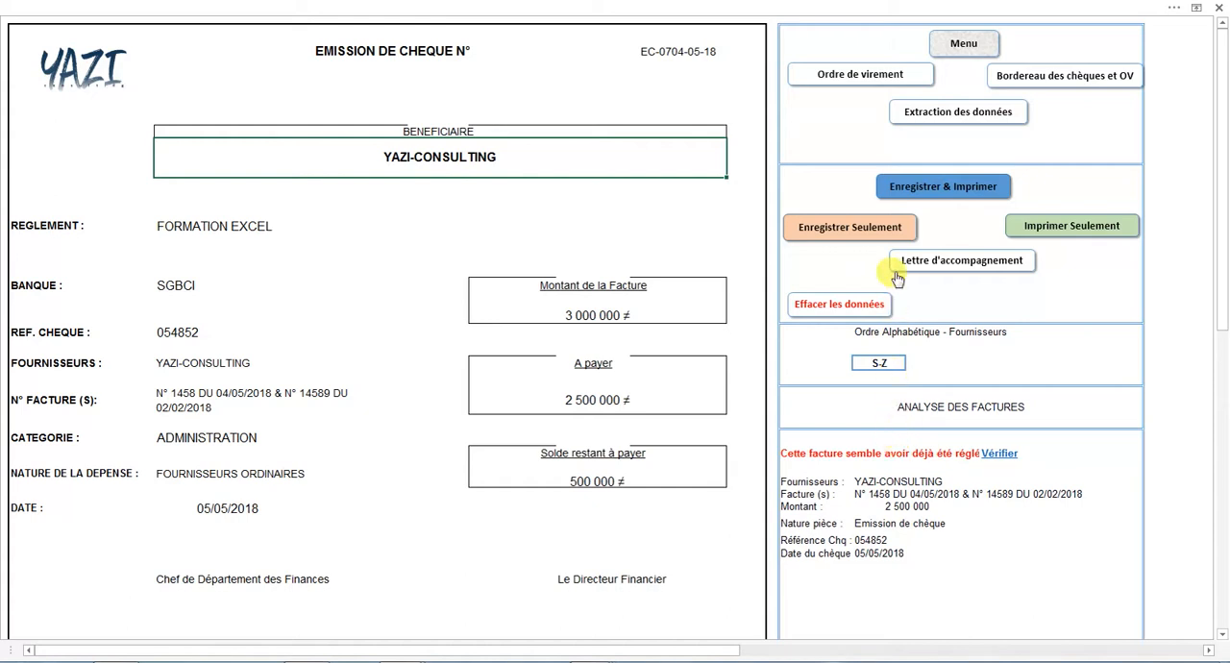
click(962, 262)
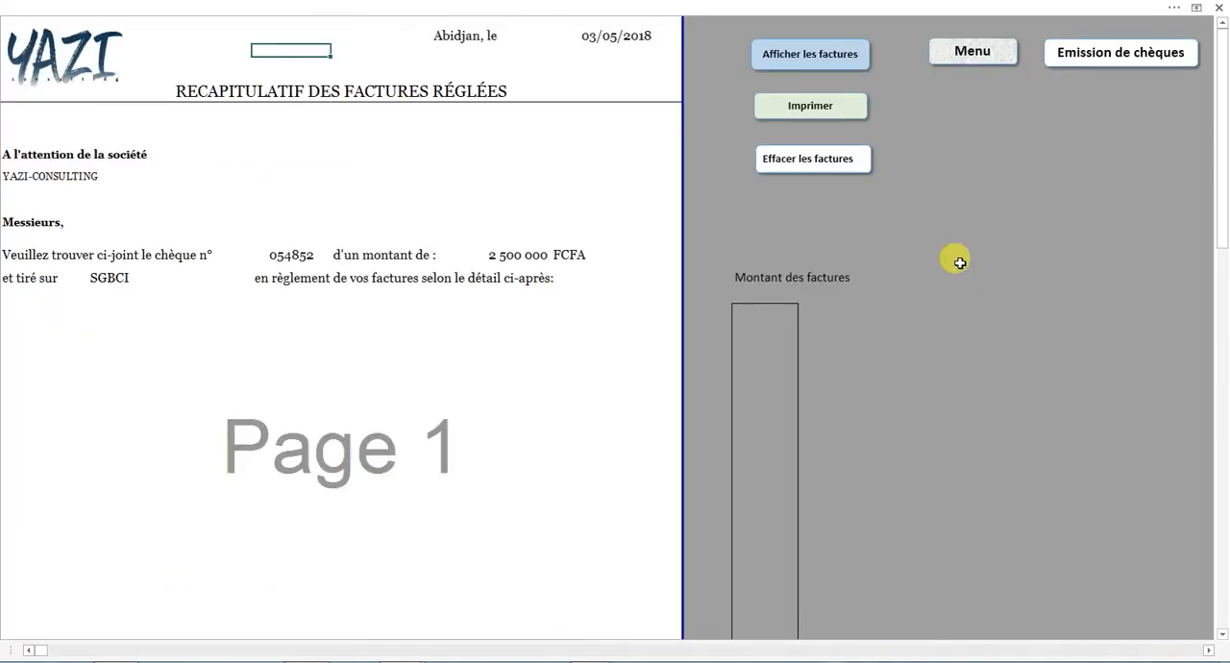